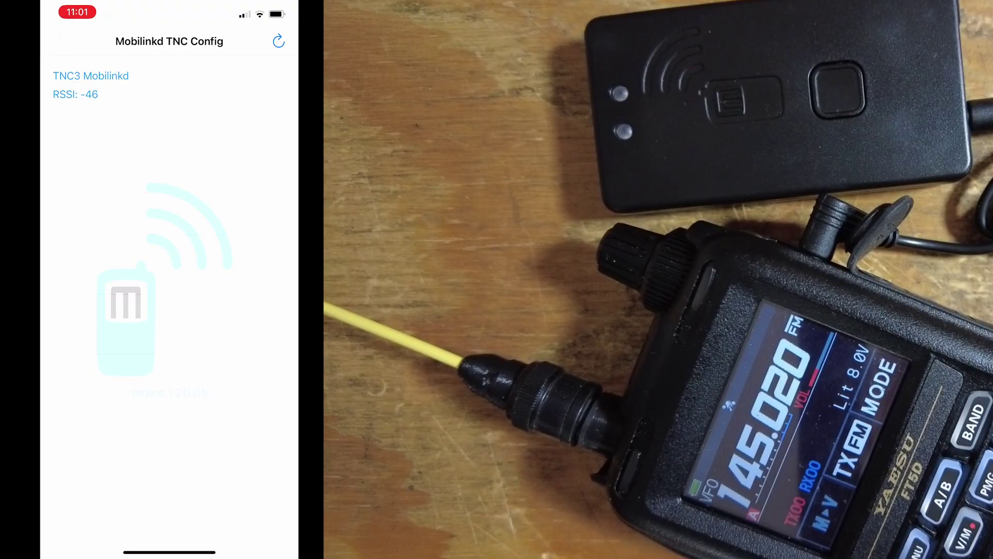
Connect to the TNC3 Mobilinkd in the config app and transmit a 1200Hz test tone from its audio output settings.
click(91, 85)
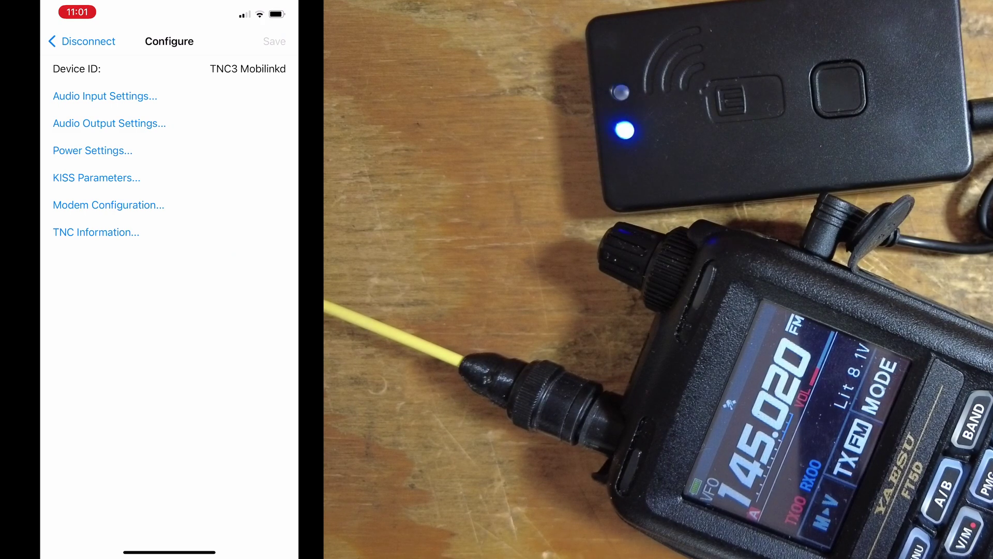
click(105, 97)
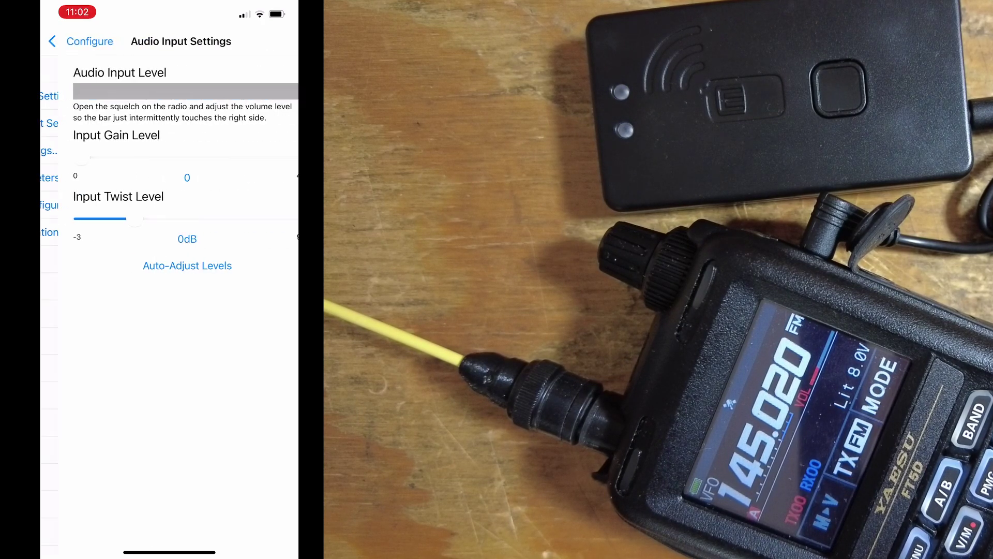
click(77, 42)
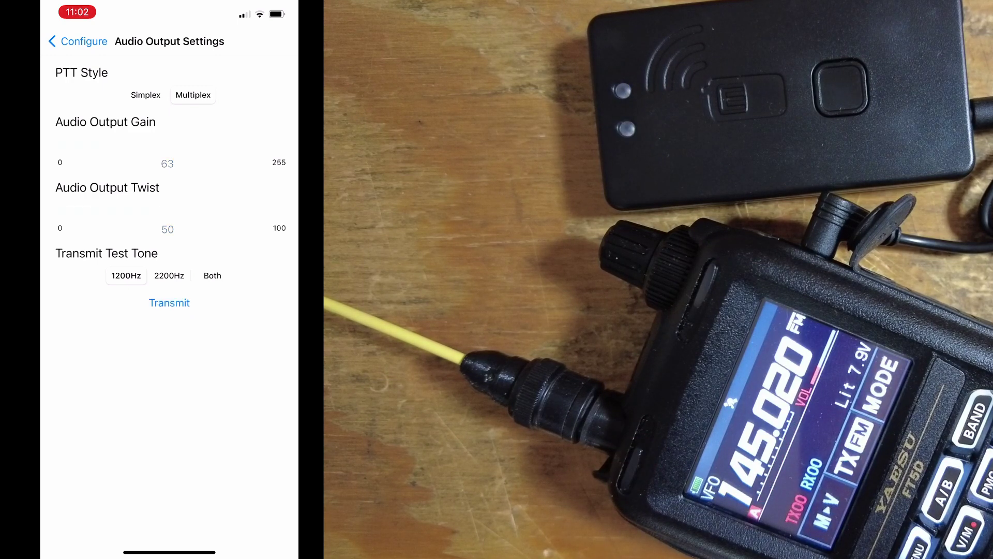
click(170, 303)
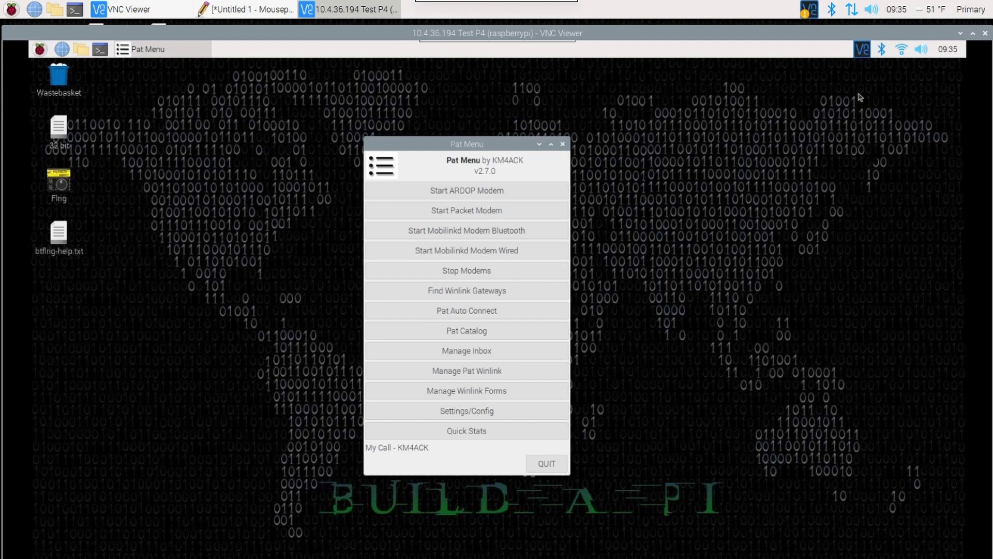
Switch to the Raspberry Pi desktop and inspect its list of paired Bluetooth devices, including the BT04-A options.
click(882, 50)
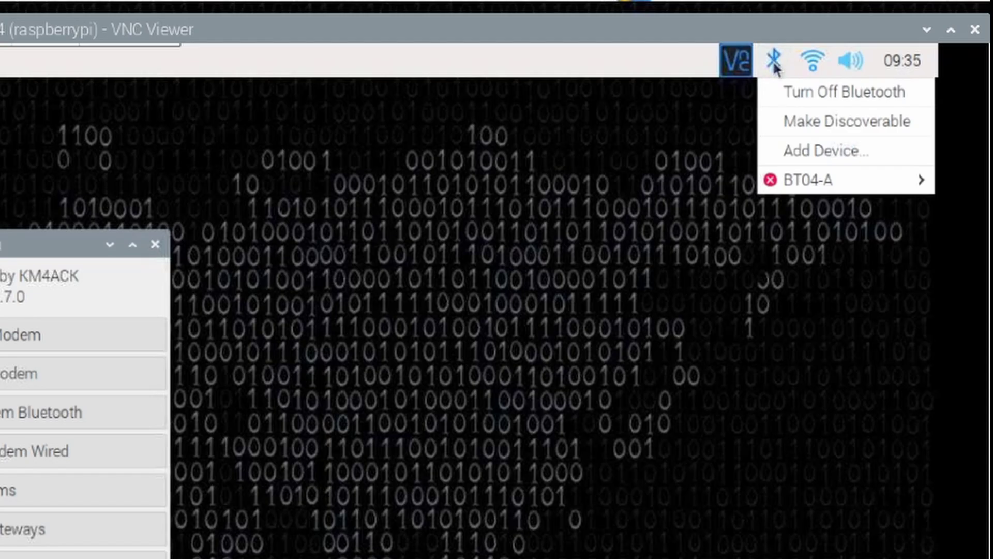
mouse_move(835, 186)
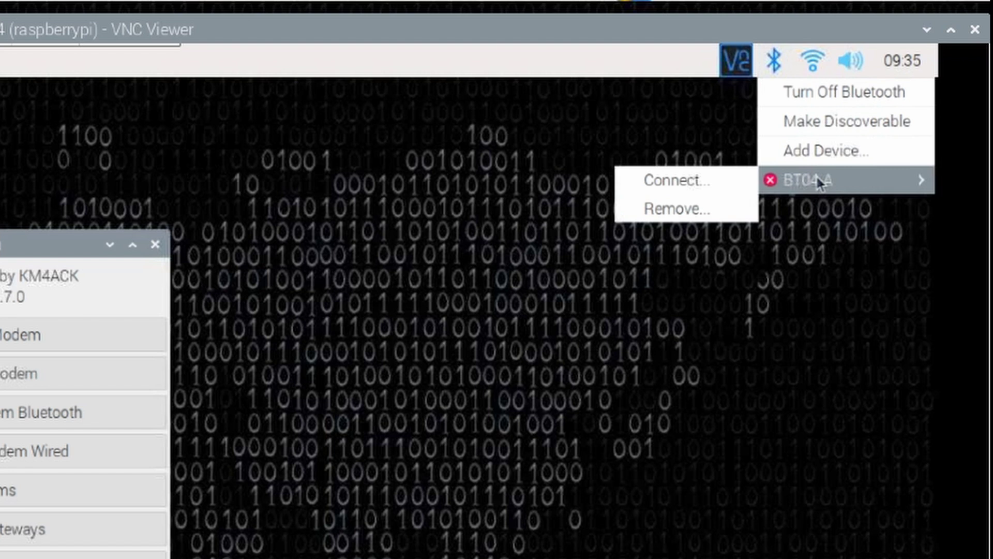
click(365, 328)
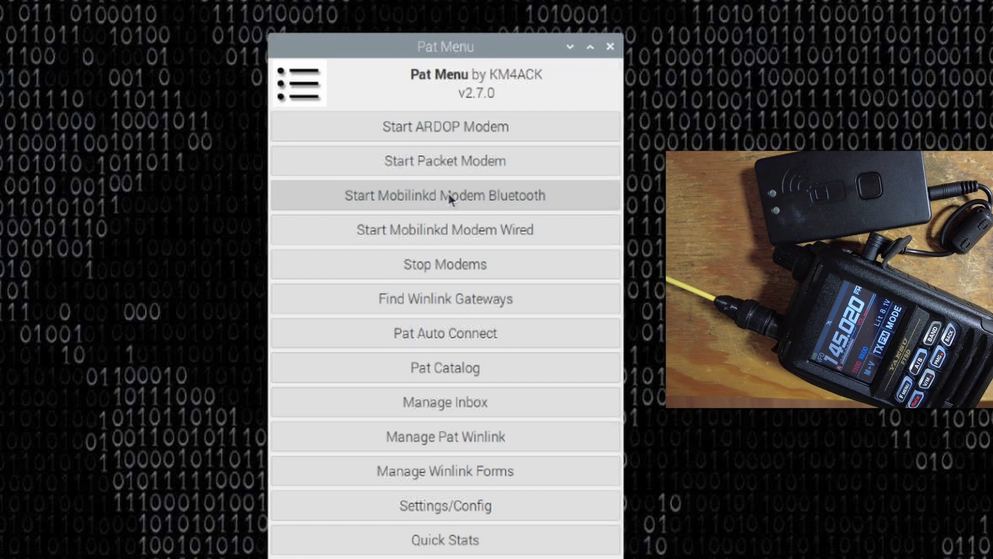
Launch the Mobilinkd Bluetooth modem from Pat Menu and pair the powered-on Mobilinkd with the Pi.
click(449, 197)
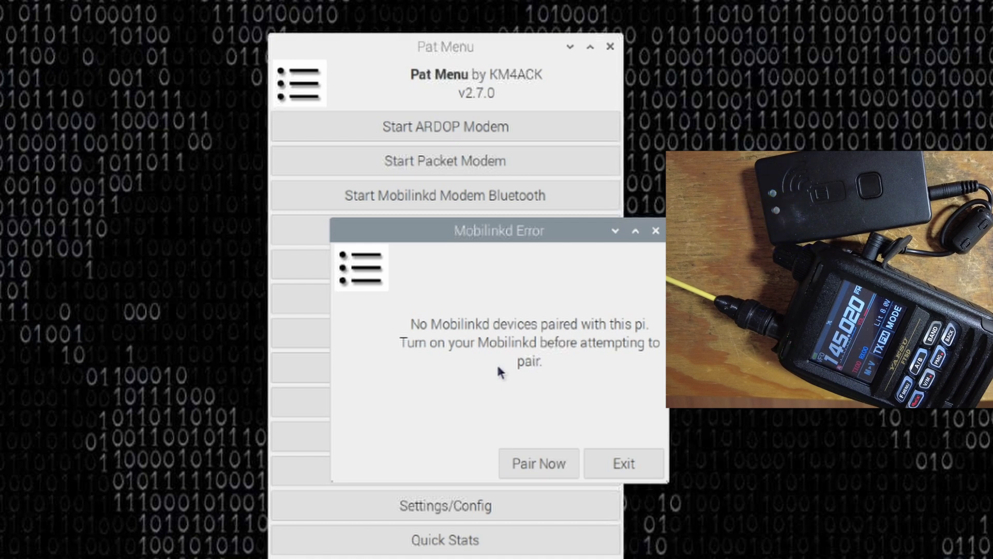
click(538, 461)
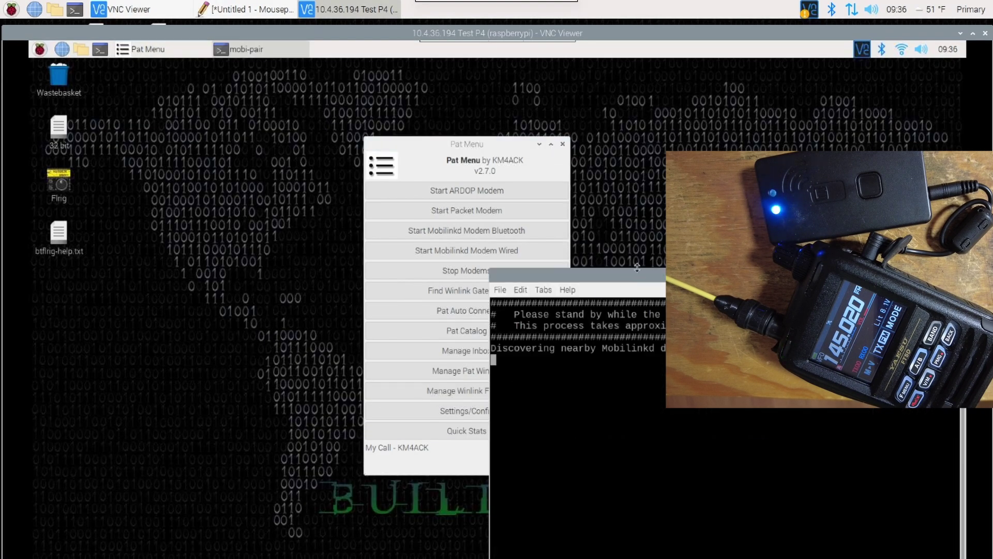
drag(637, 267, 420, 158)
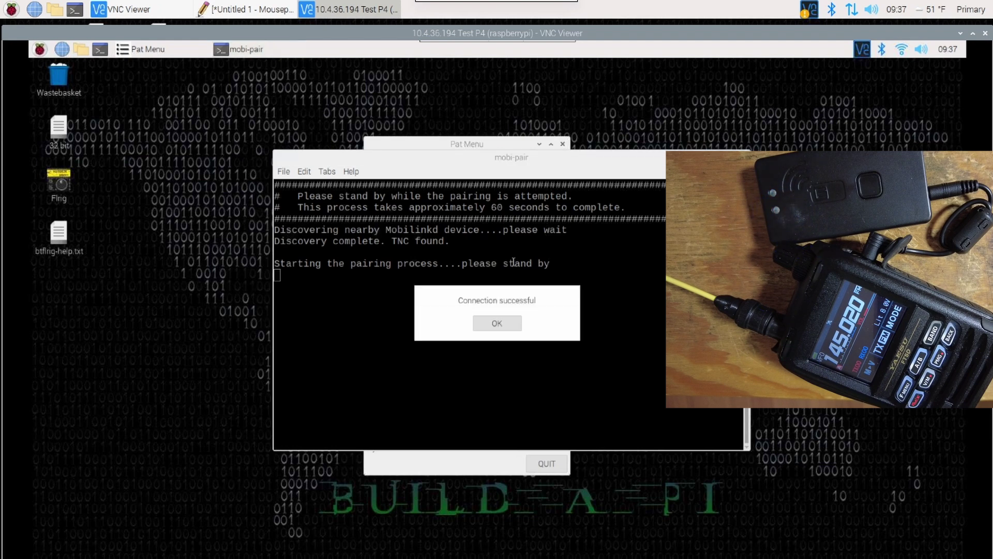
click(494, 325)
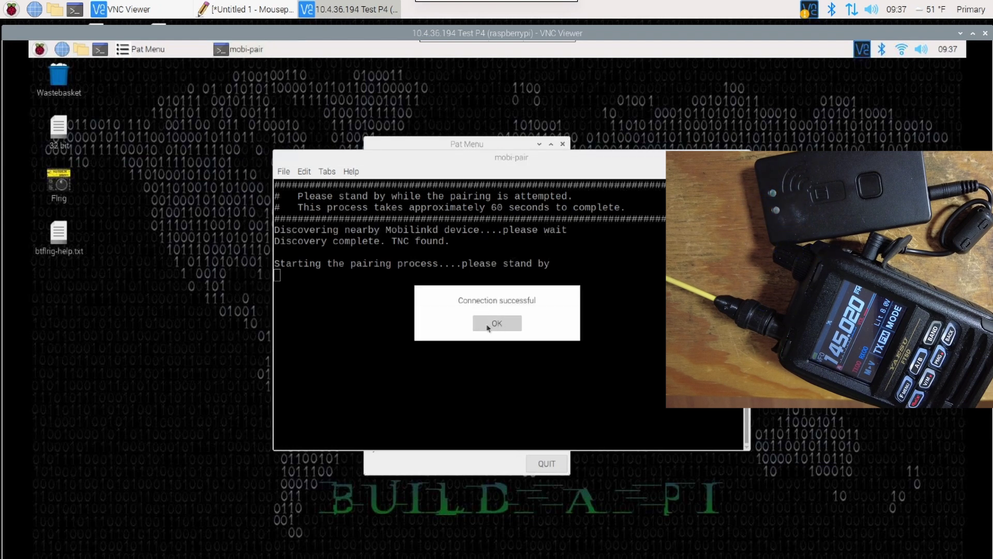
click(495, 324)
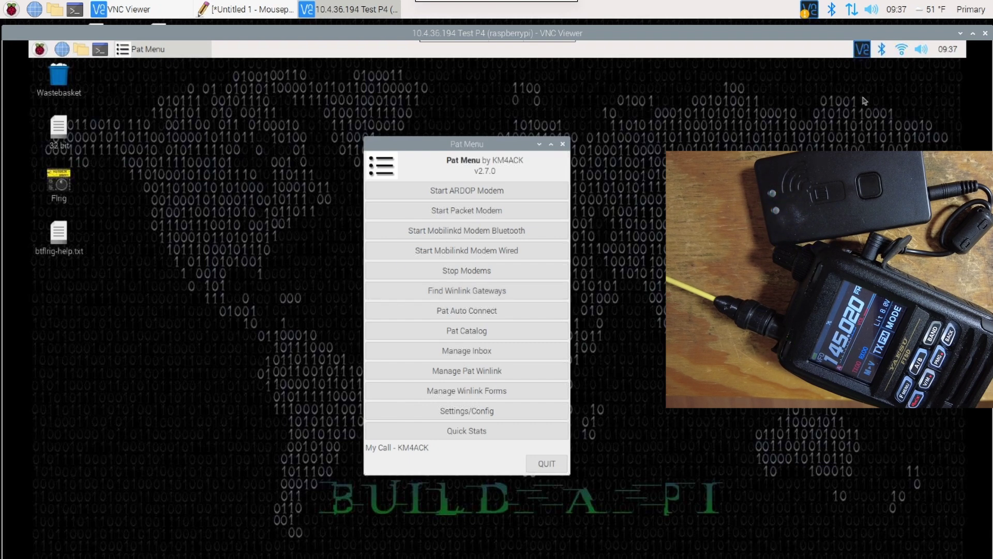
Check the Pi's Bluetooth device list for the paired Mobilinkd TNC2 and its options.
click(882, 52)
mouse_move(849, 128)
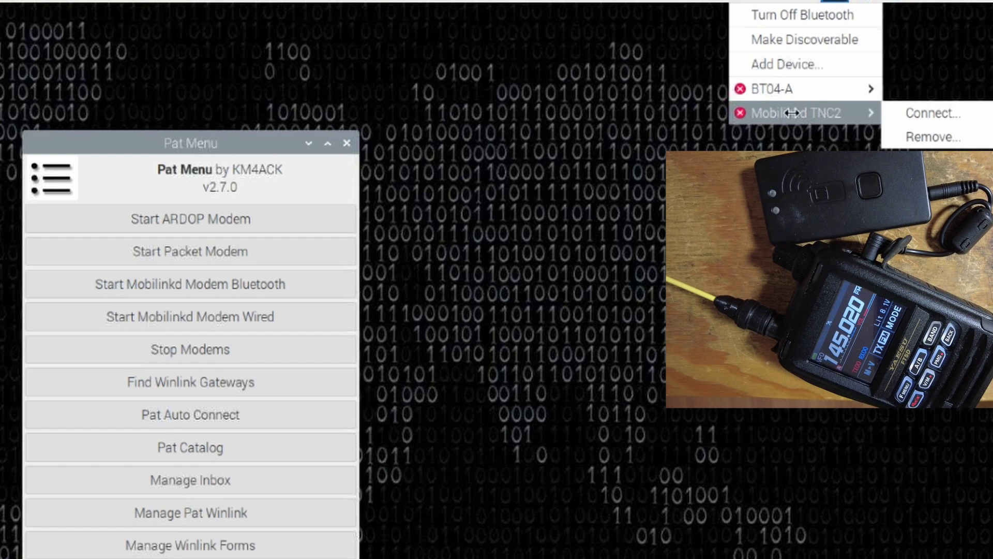
click(226, 148)
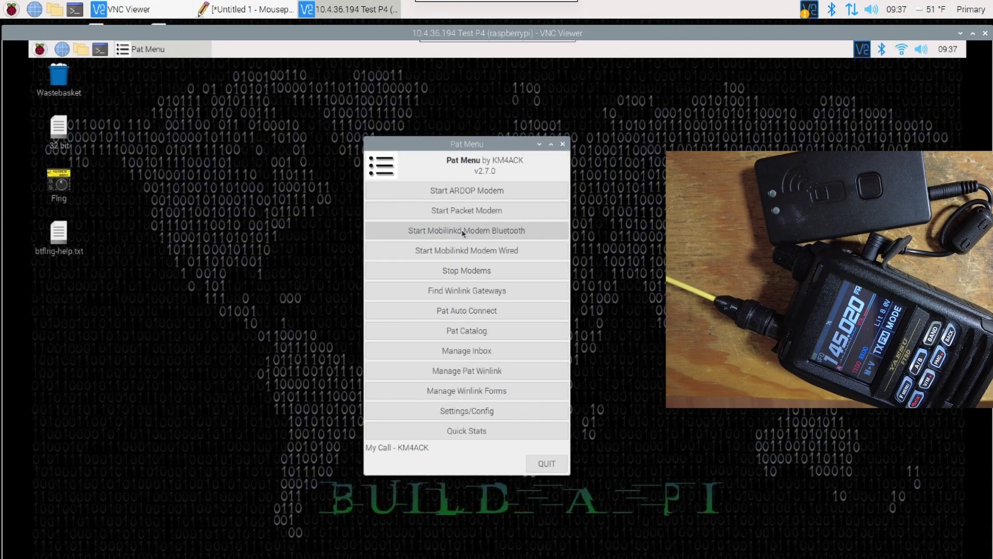
Start the Mobilinkd modem over Bluetooth and open the remote node connection dialog in the Pat mailbox.
click(475, 234)
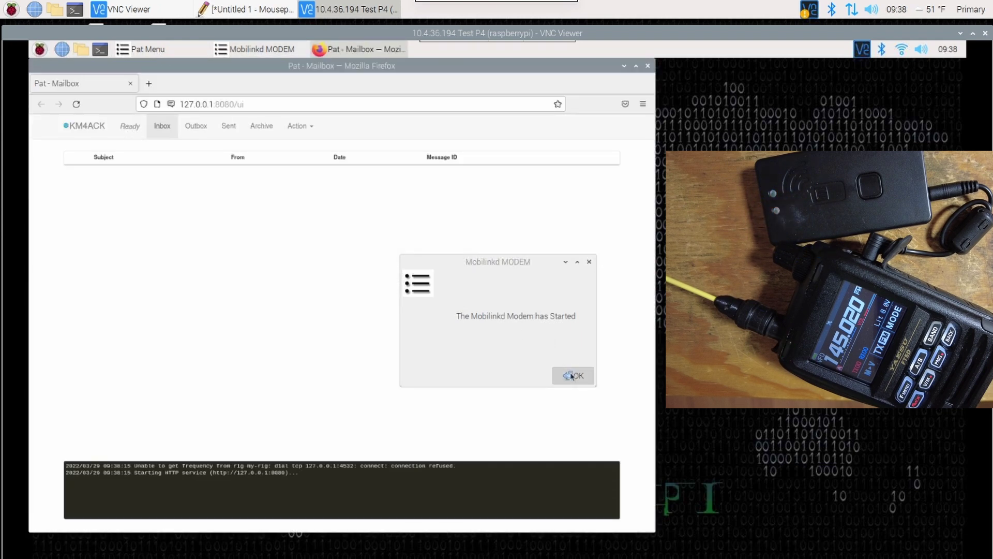
click(571, 376)
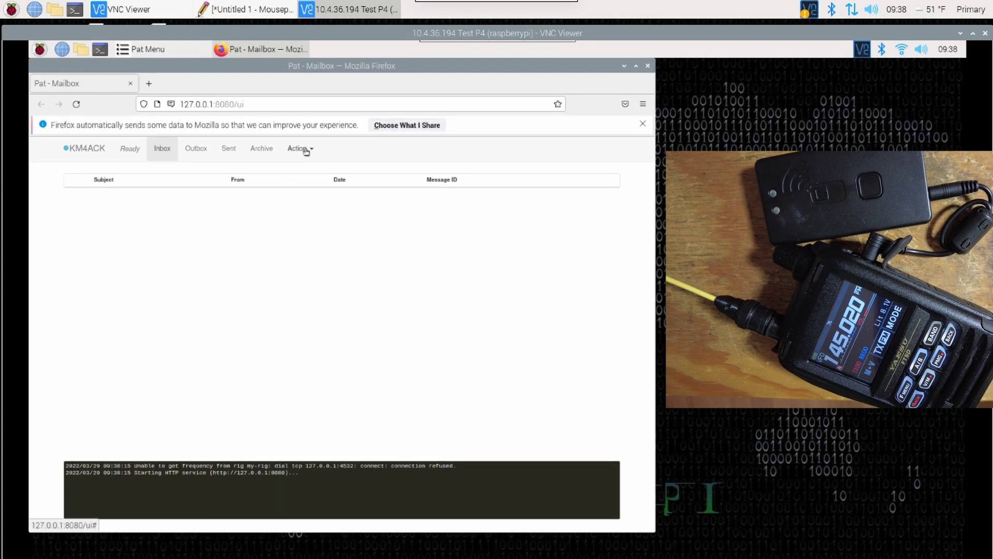
click(305, 151)
click(308, 174)
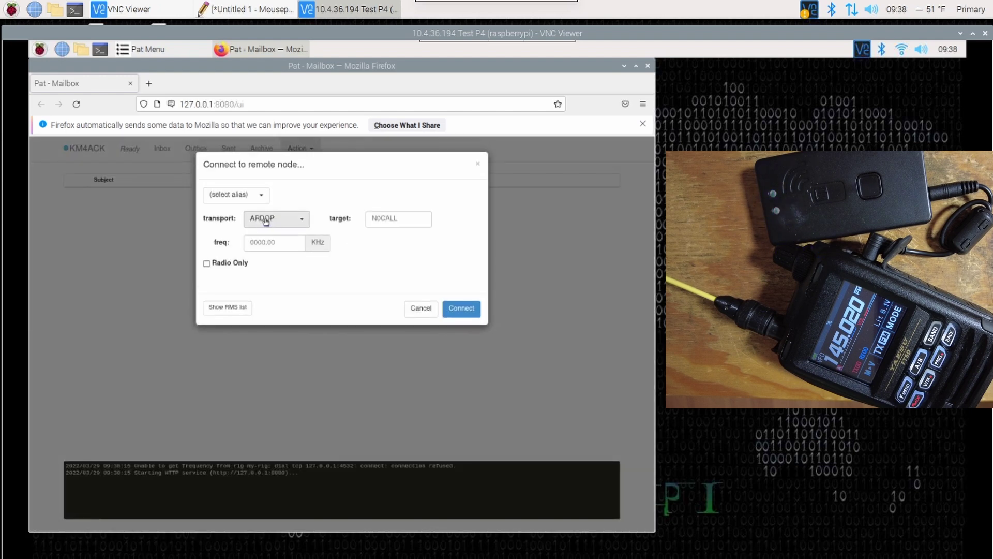
Connect to the remote node with transport AX.25 and target km4ack-10.
click(266, 220)
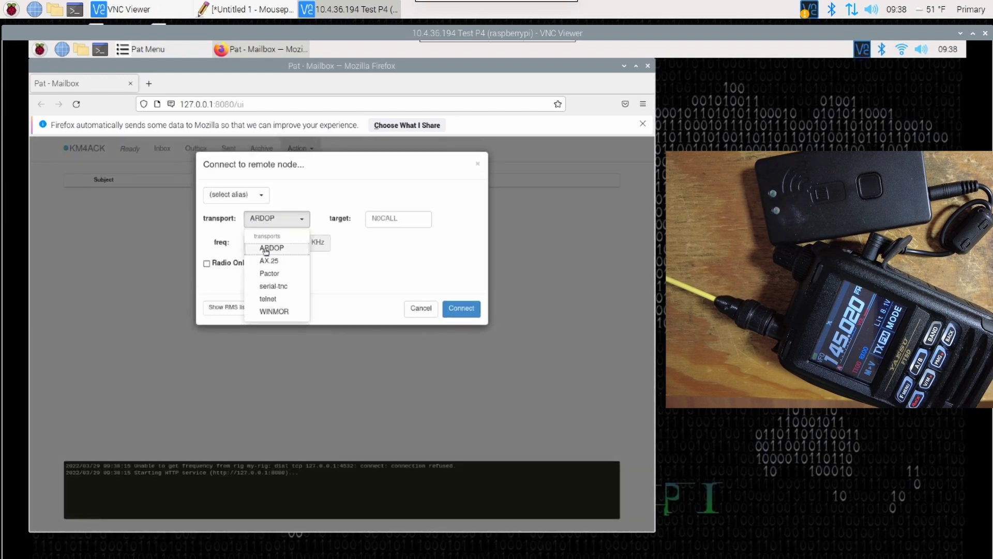
click(268, 261)
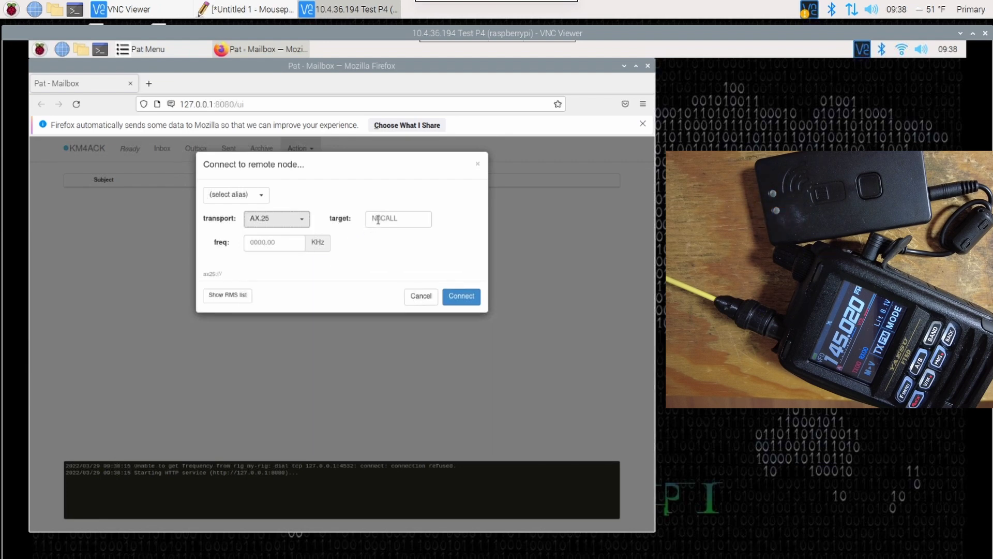
click(377, 220)
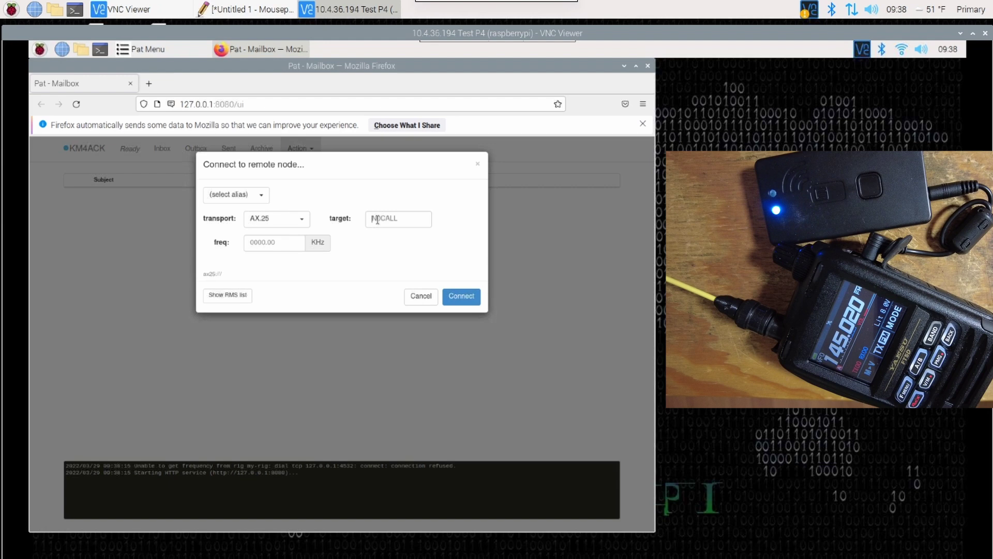
text(km4)
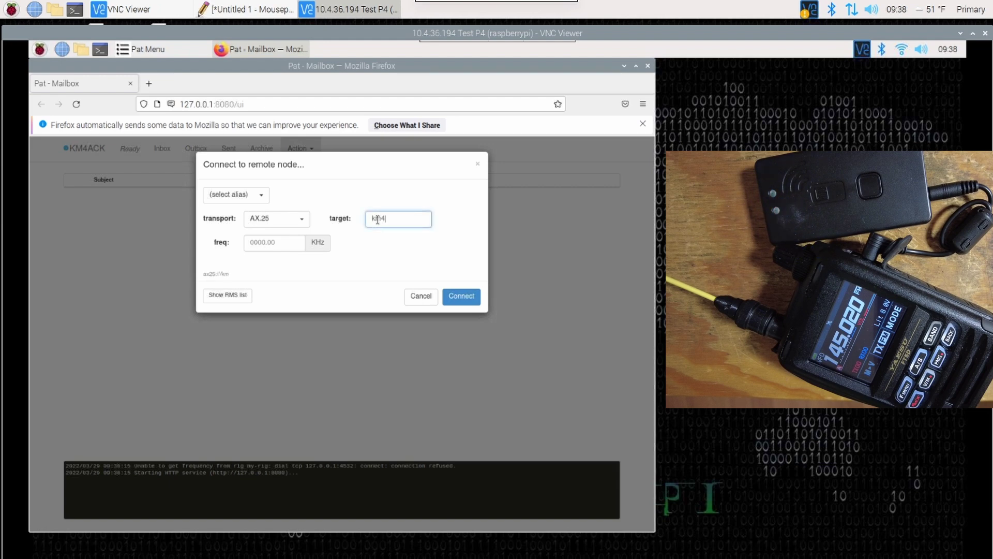
text(ack-10)
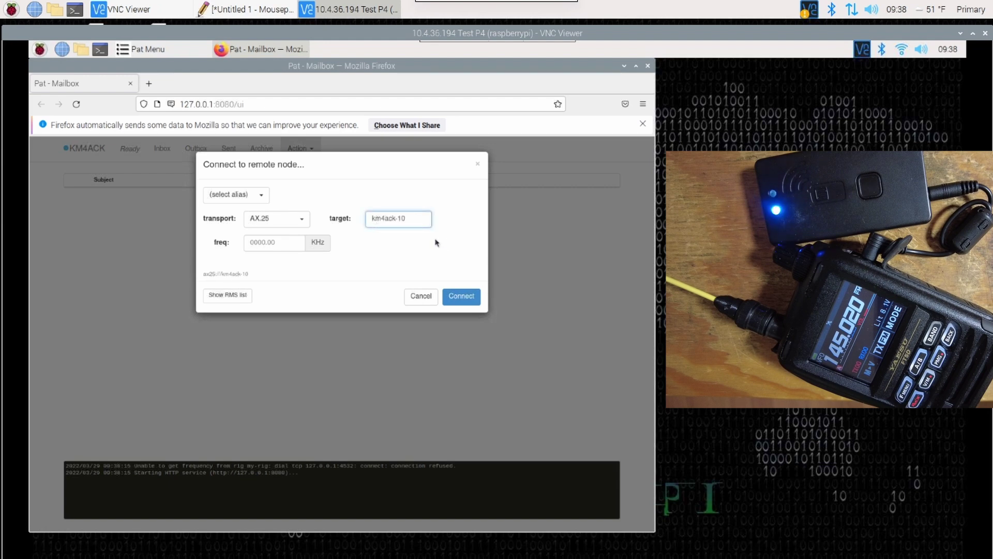
click(461, 297)
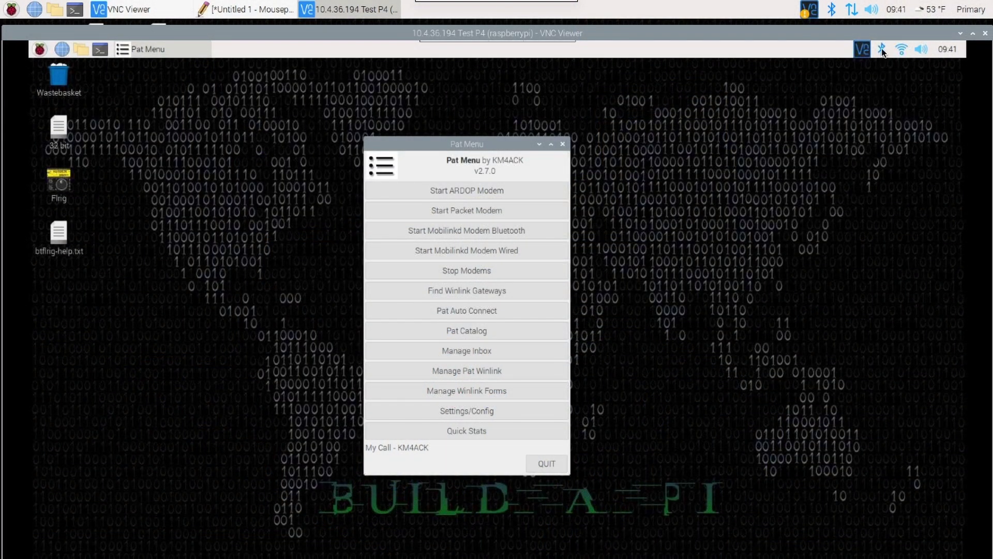
Recheck the Pi's Bluetooth device list for paired TNCs before pairing again.
click(882, 49)
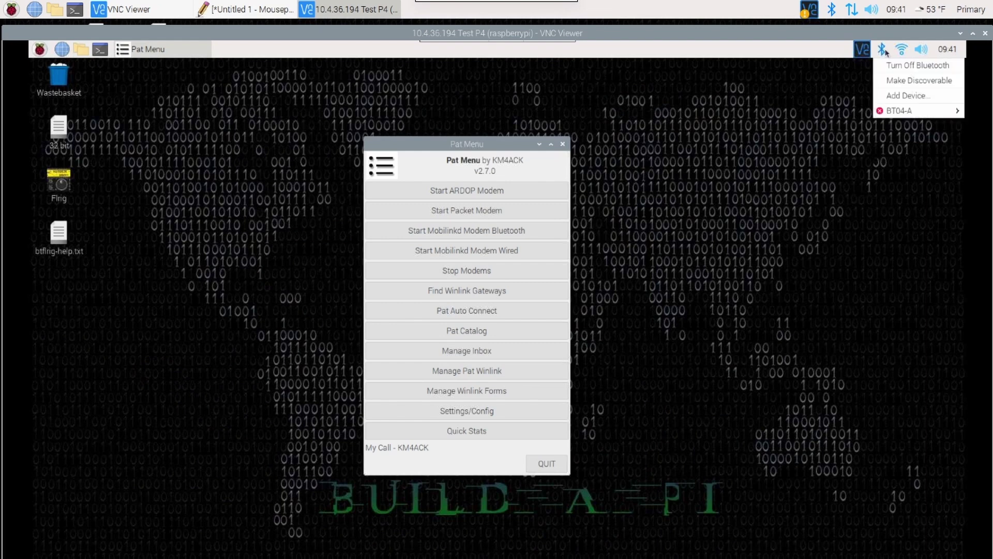
mouse_move(916, 112)
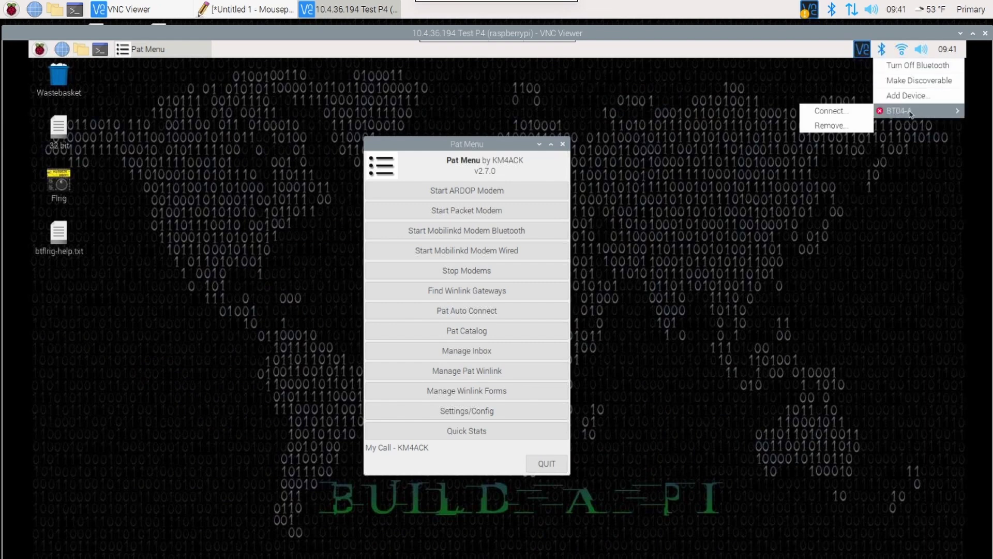
click(843, 198)
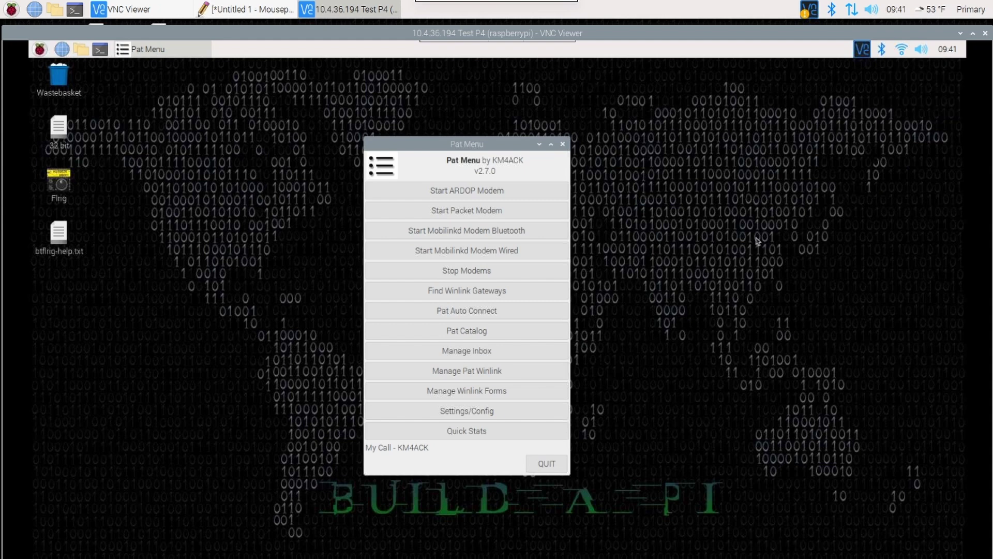
Launch the Mobilinkd Bluetooth modem again and run the pairing process for the nearby Mobilinkd TNC.
click(471, 232)
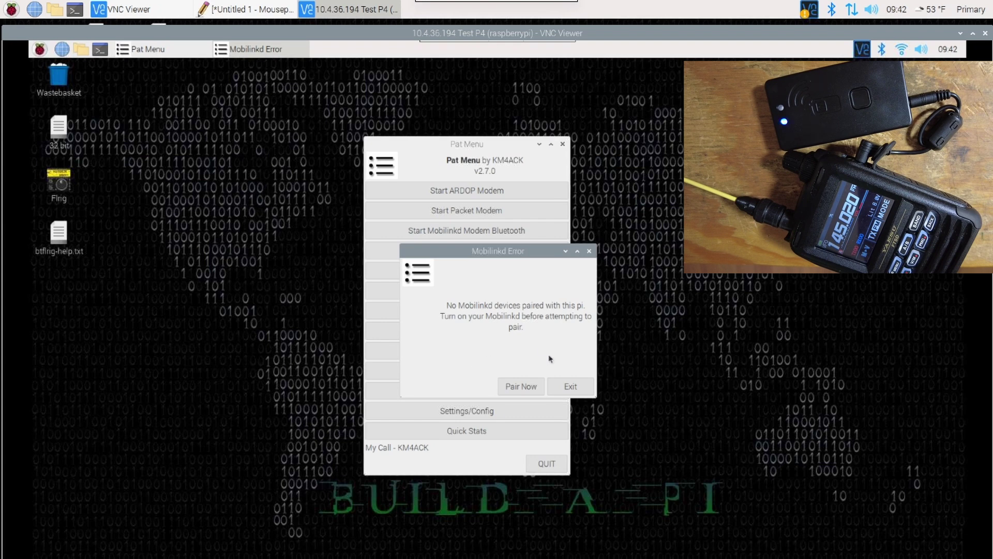
click(522, 386)
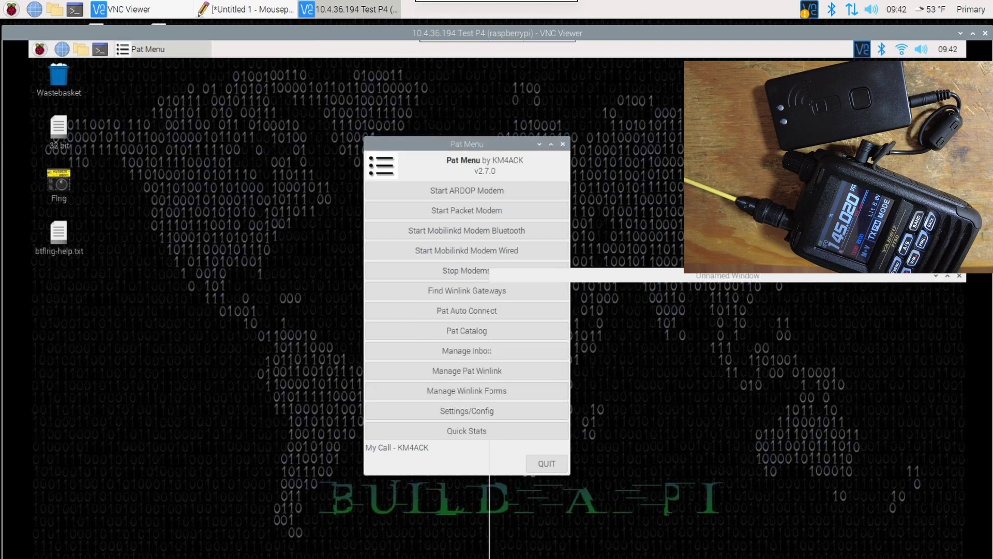
drag(679, 272, 453, 165)
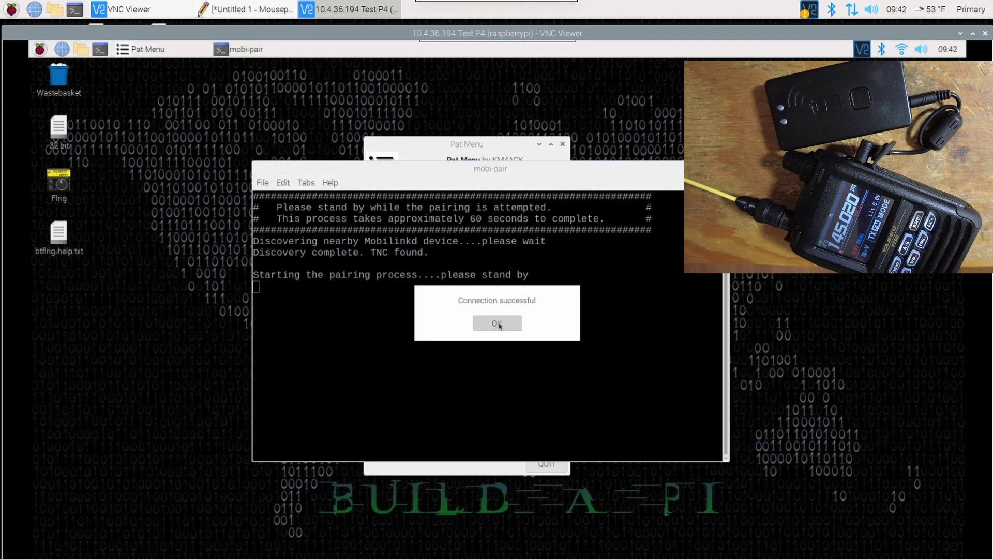
click(497, 324)
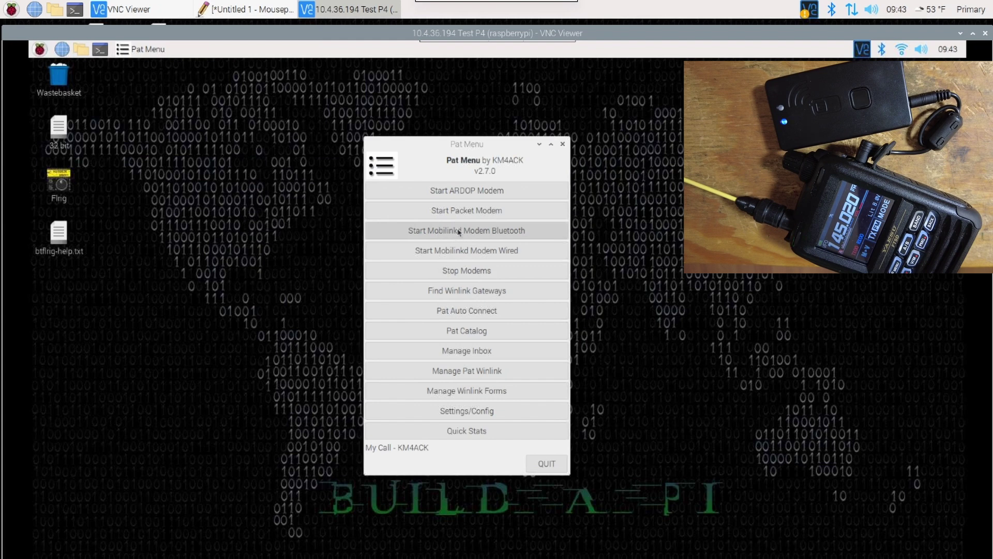
Start the Mobilinkd Bluetooth modem with the newly paired TNC and open Pat's dialog for connecting to a remote node.
click(458, 231)
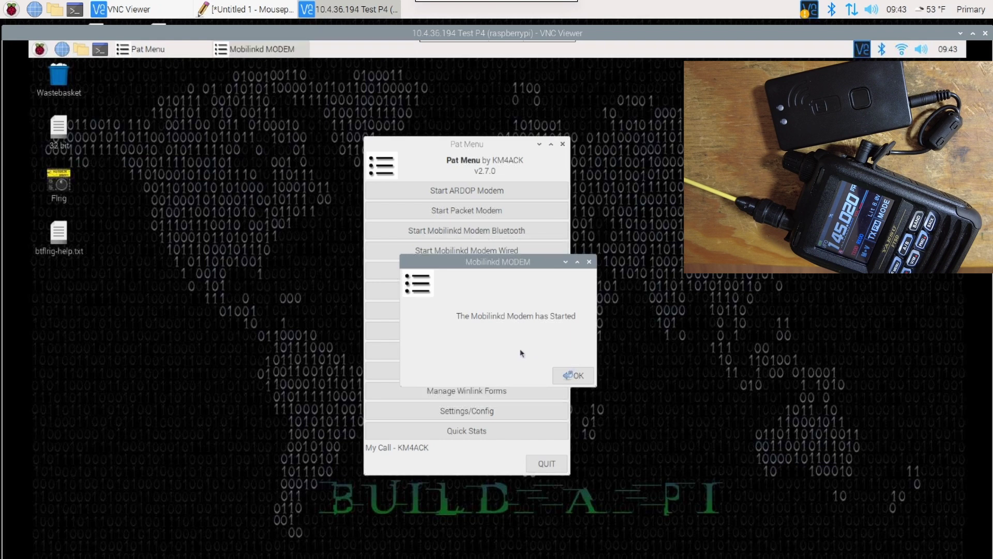
click(576, 377)
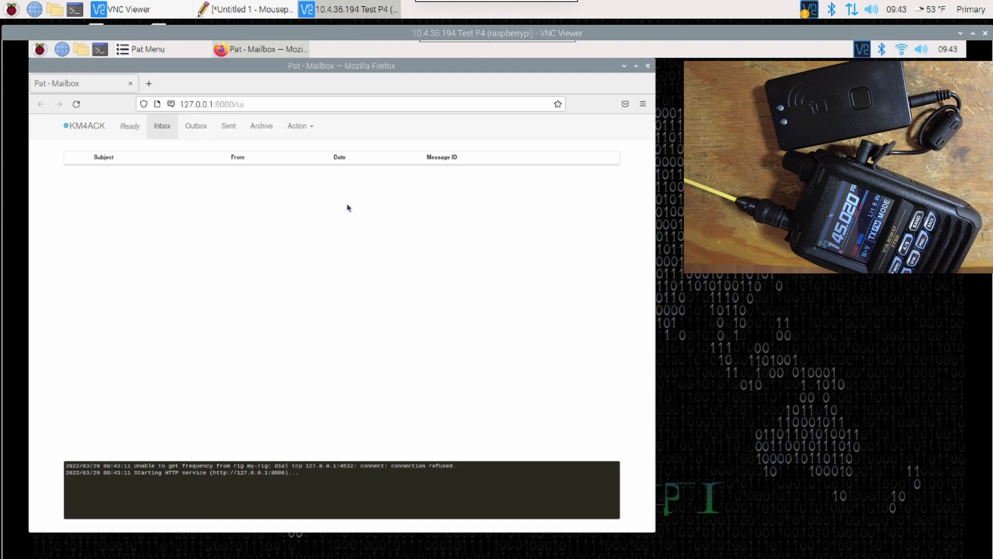
click(297, 126)
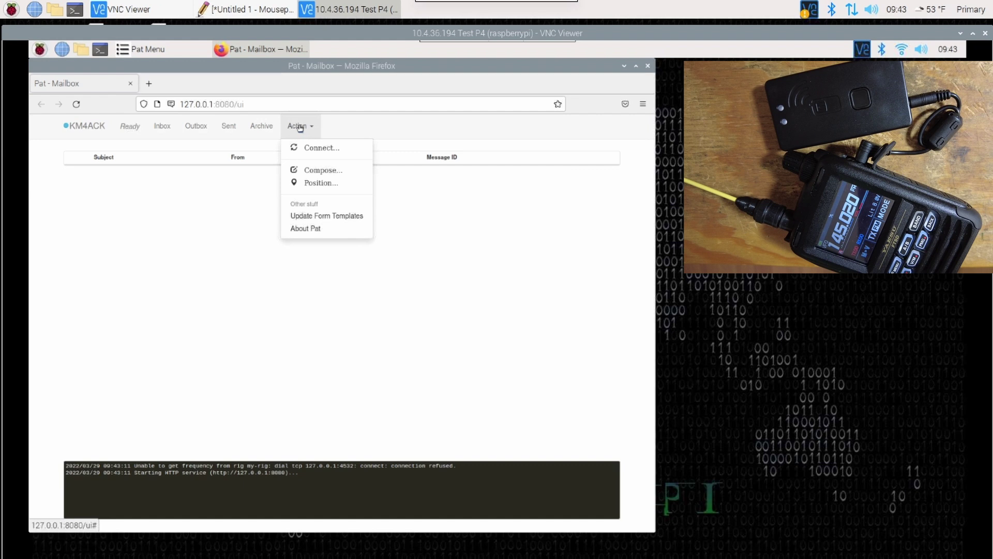
click(295, 148)
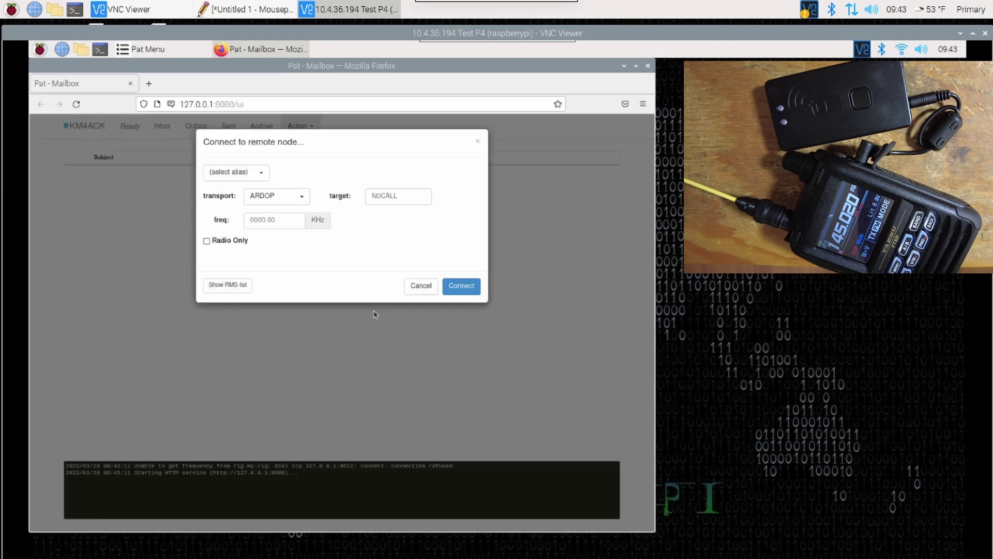
Connect to the packet gateway using the AX.25 transport and target km4ack-10, and enlarge the mailbox page.
click(247, 174)
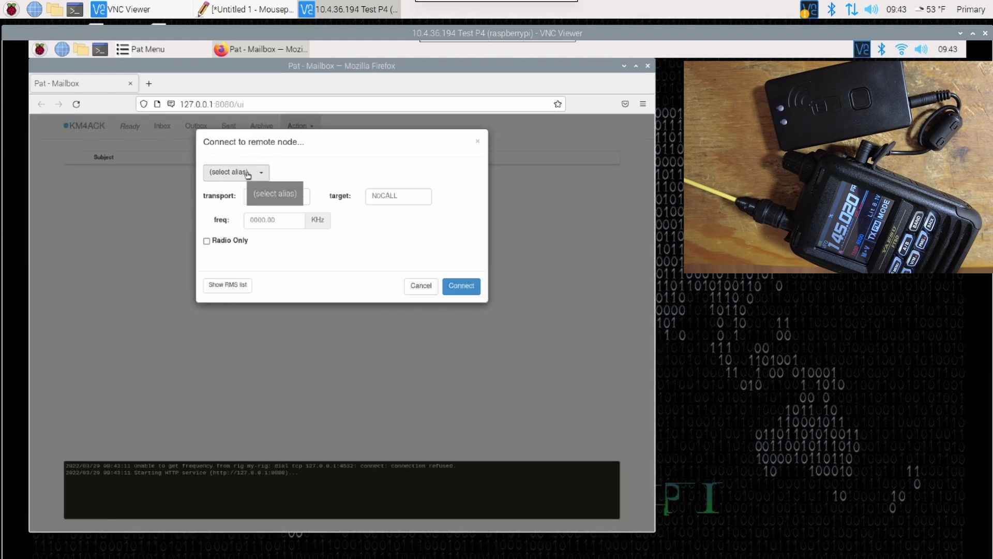
click(248, 174)
click(293, 197)
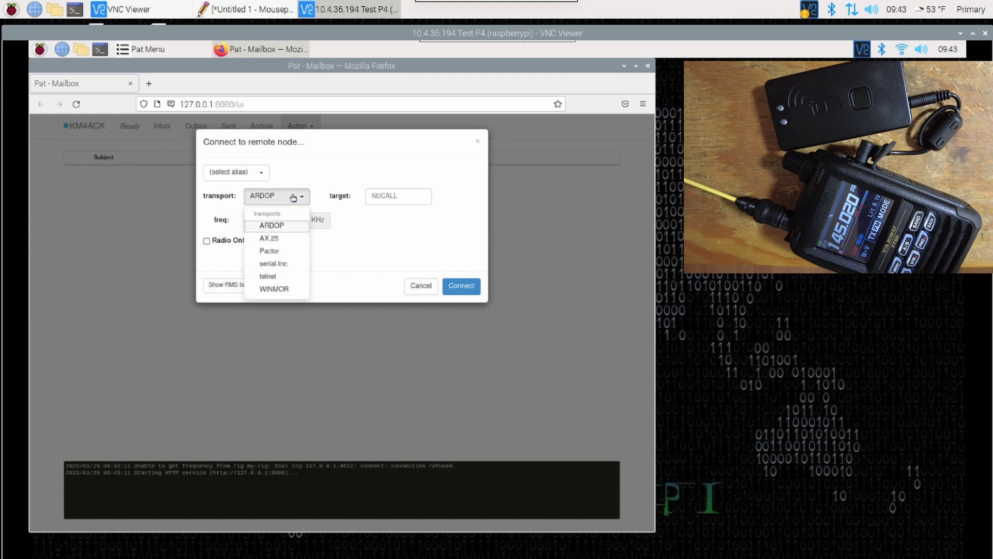
click(275, 239)
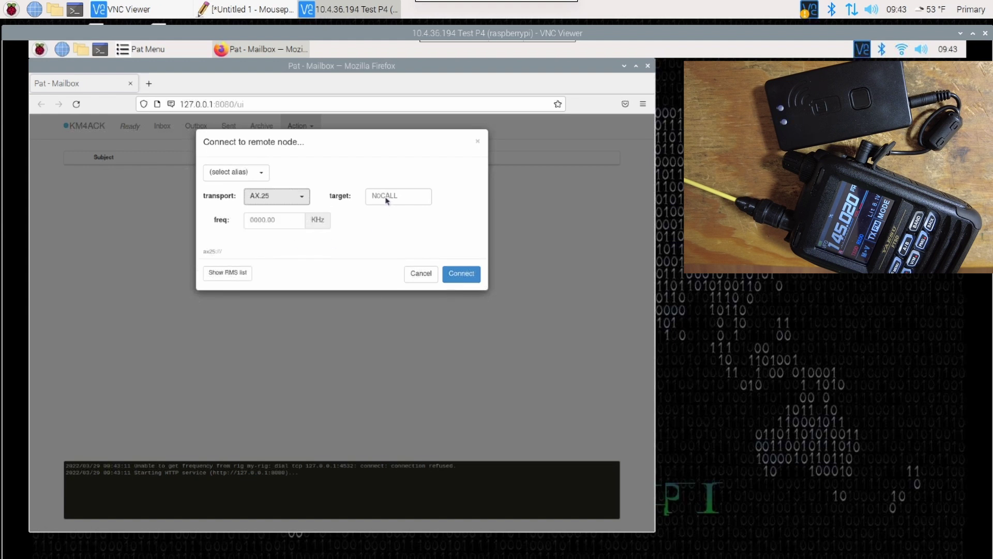
click(383, 197)
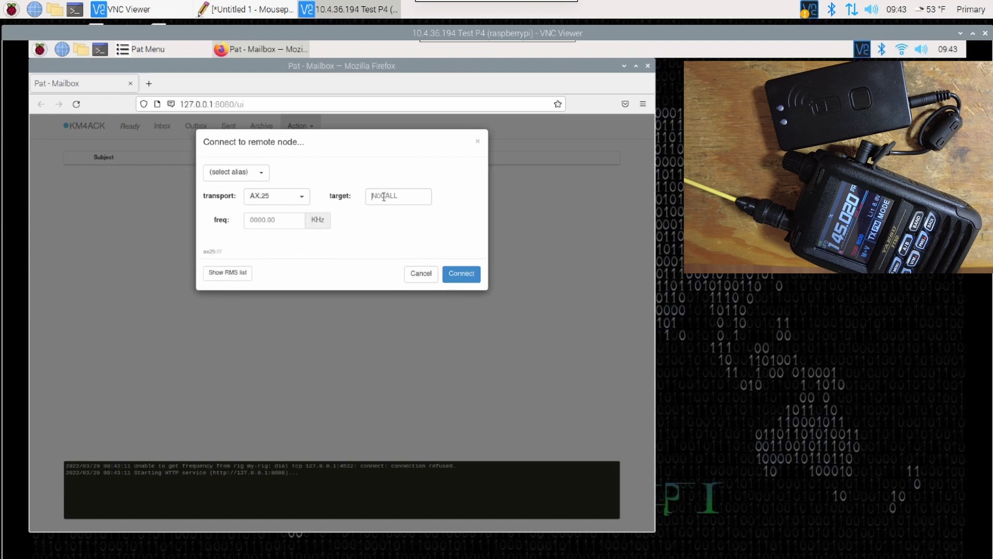
text(km4ack-10)
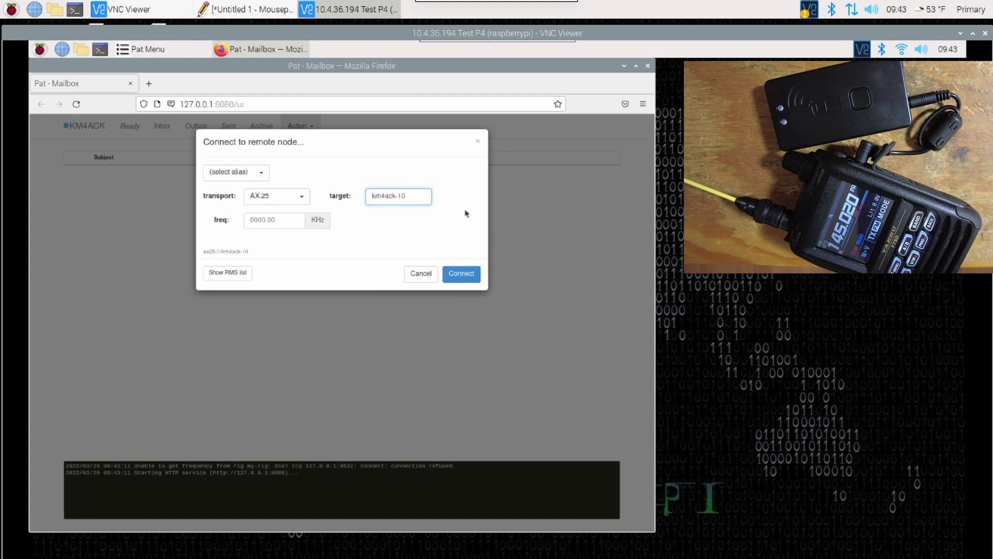
click(460, 274)
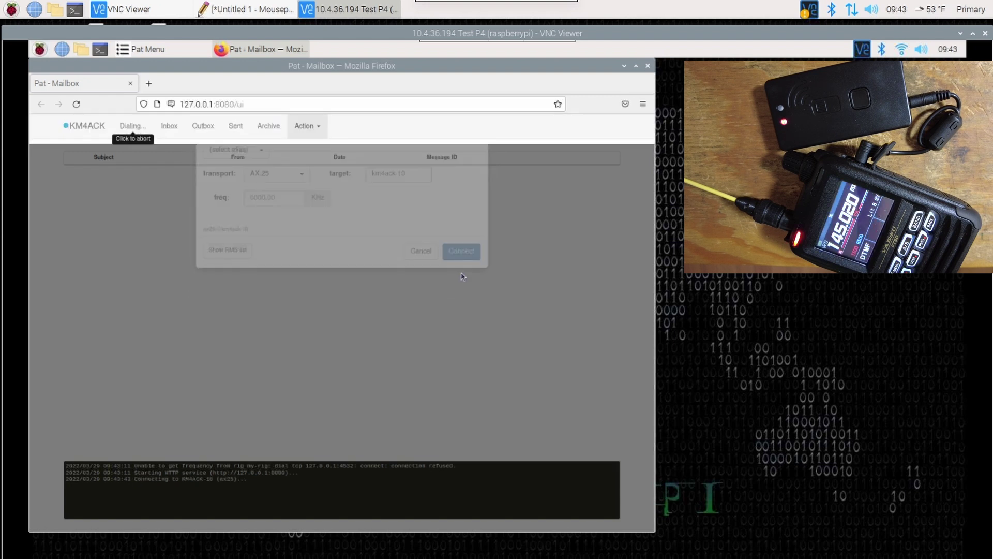
key(ctrl+plus)
key(ctrl+plus)
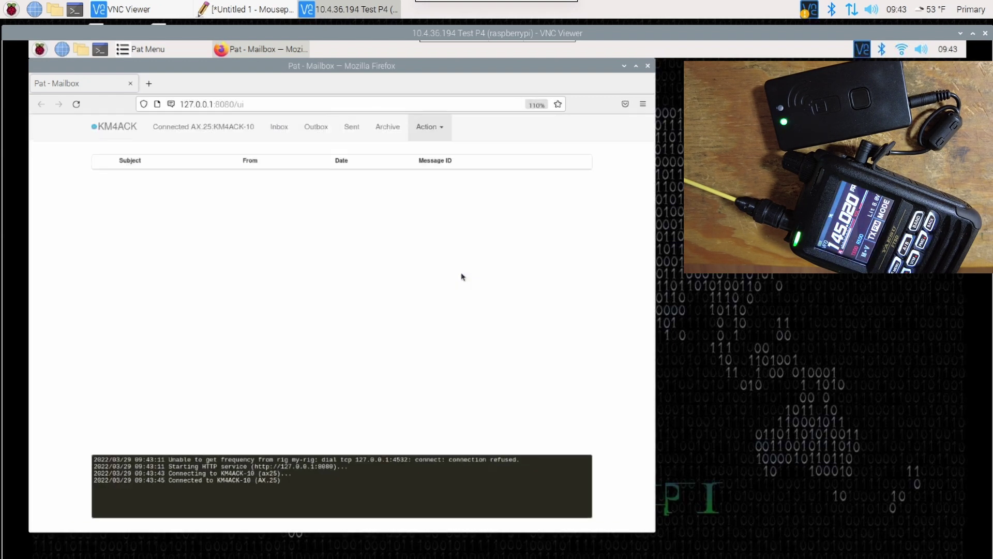